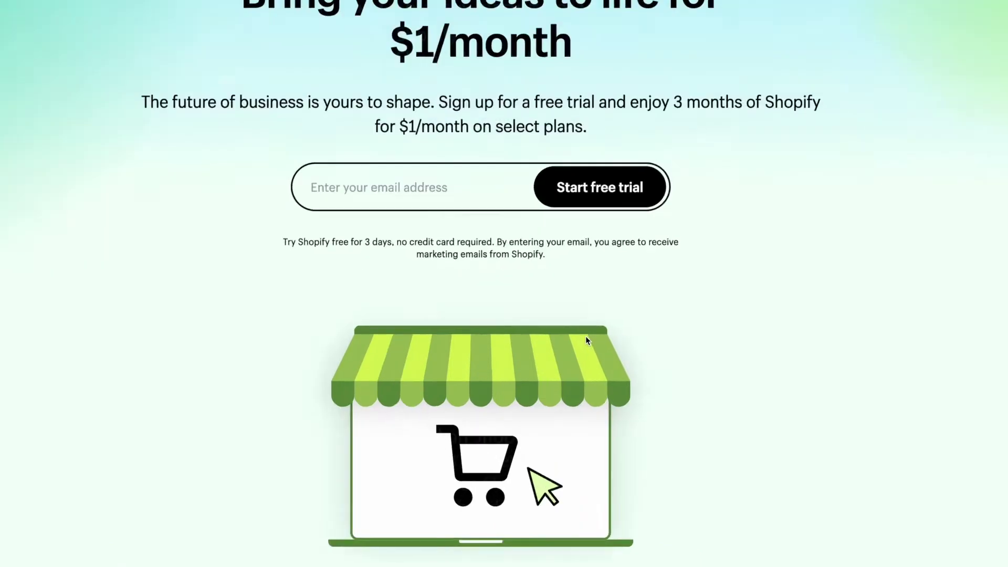
# Highlight the 3-day trial and 3-month offer terms, then enter the account e-mail address.
pyautogui.moveTo(362, 241); pyautogui.dragTo(394, 241)
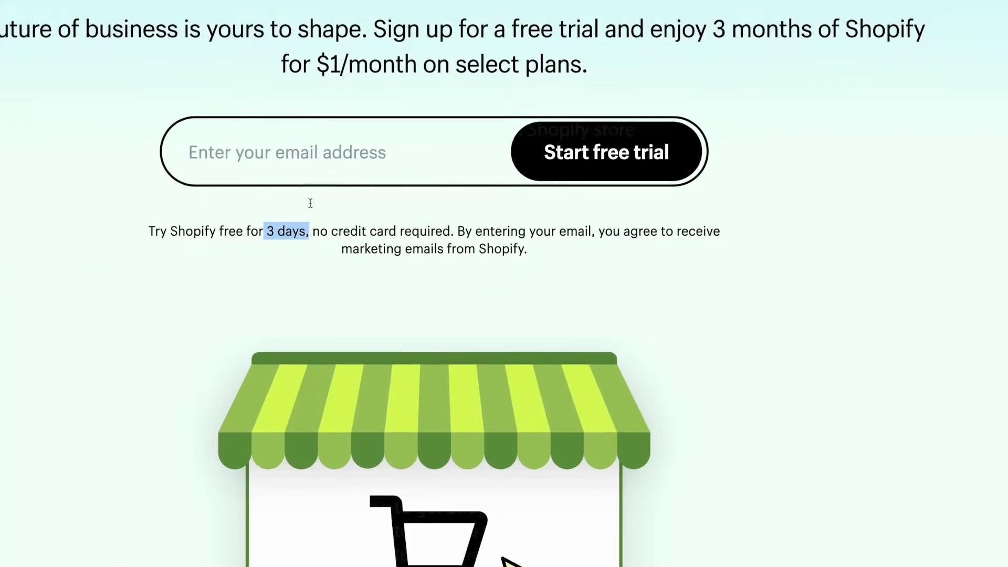
pyautogui.scroll(2, 311, 204)
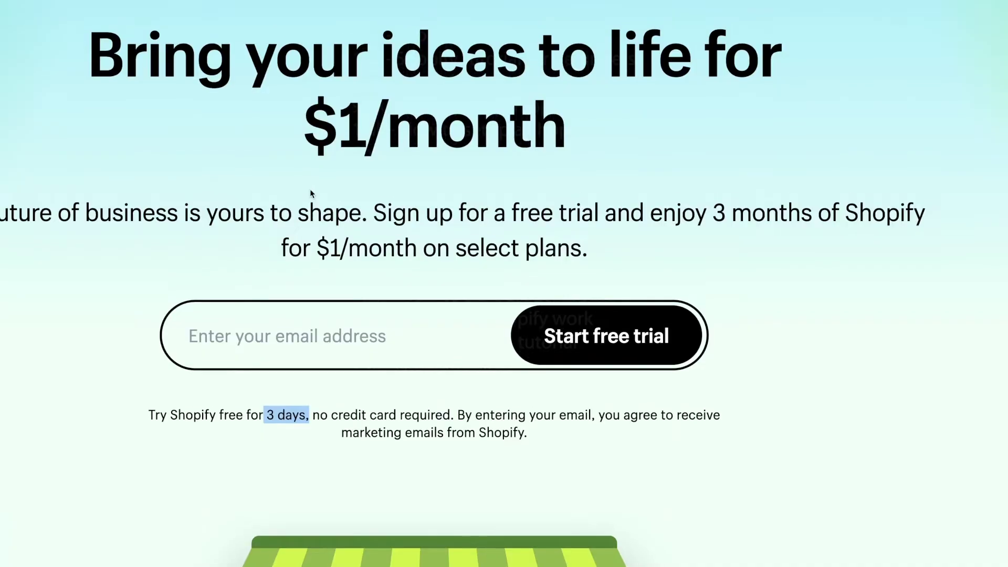
pyautogui.moveTo(711, 210); pyautogui.dragTo(819, 214)
pyautogui.click(814, 294)
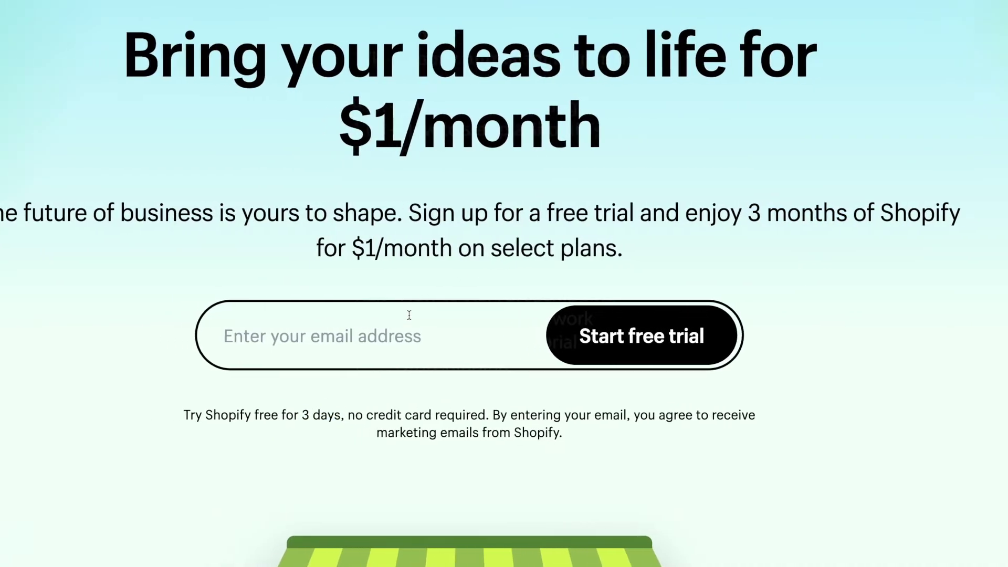
pyautogui.click(409, 315)
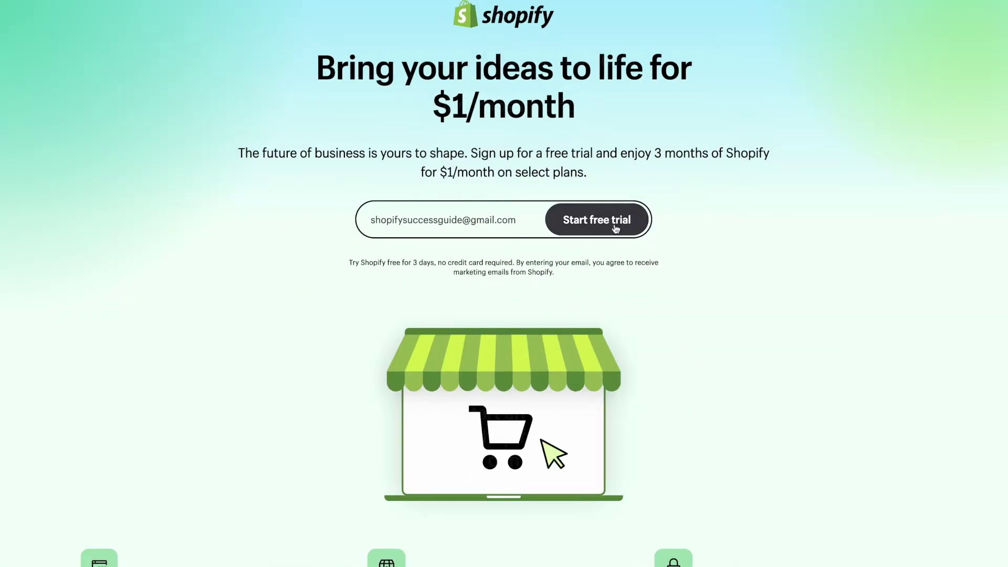
# Start the free trial and answer the first onboarding question with "I'm just starting".
pyautogui.click(615, 227)
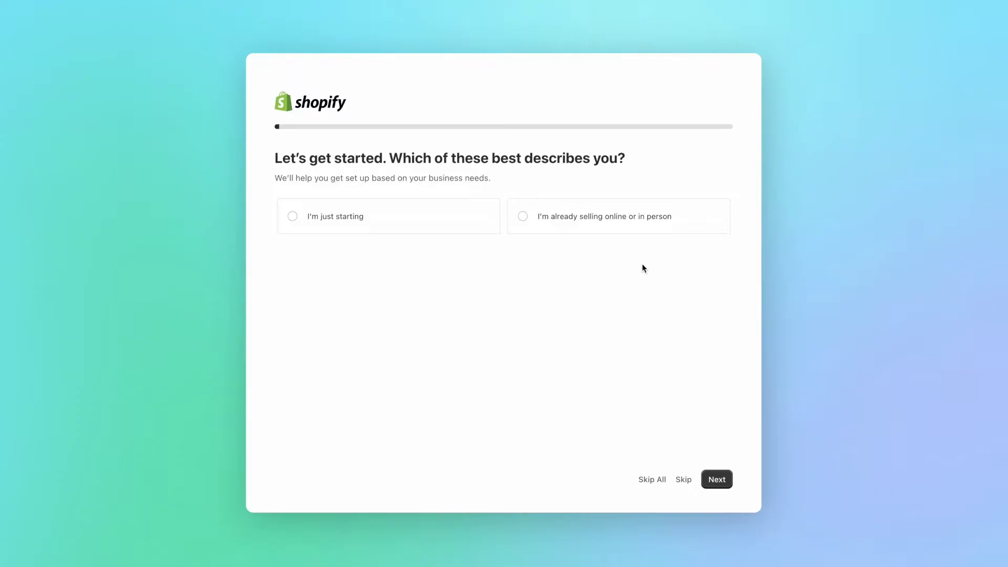
pyautogui.click(582, 226)
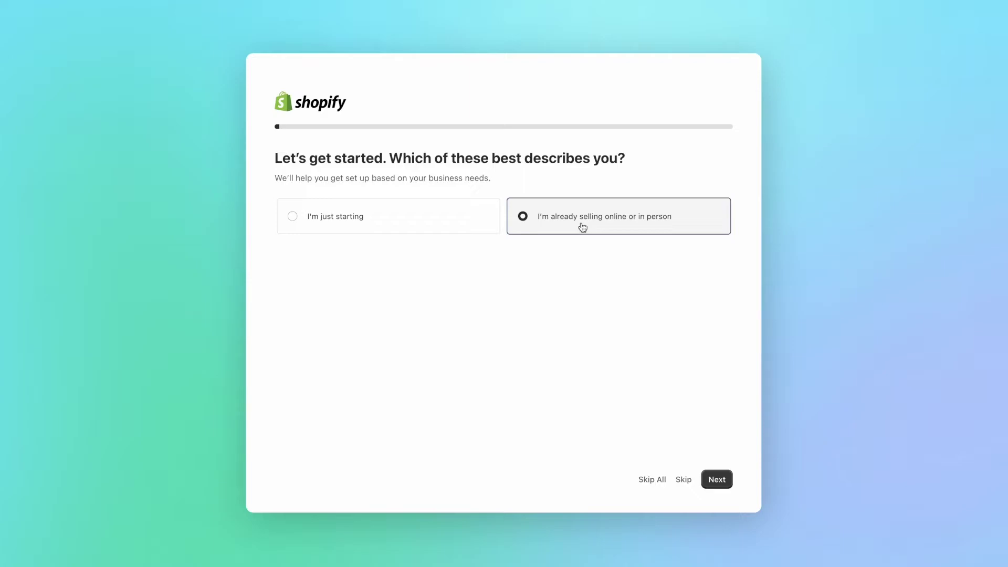
pyautogui.click(415, 226)
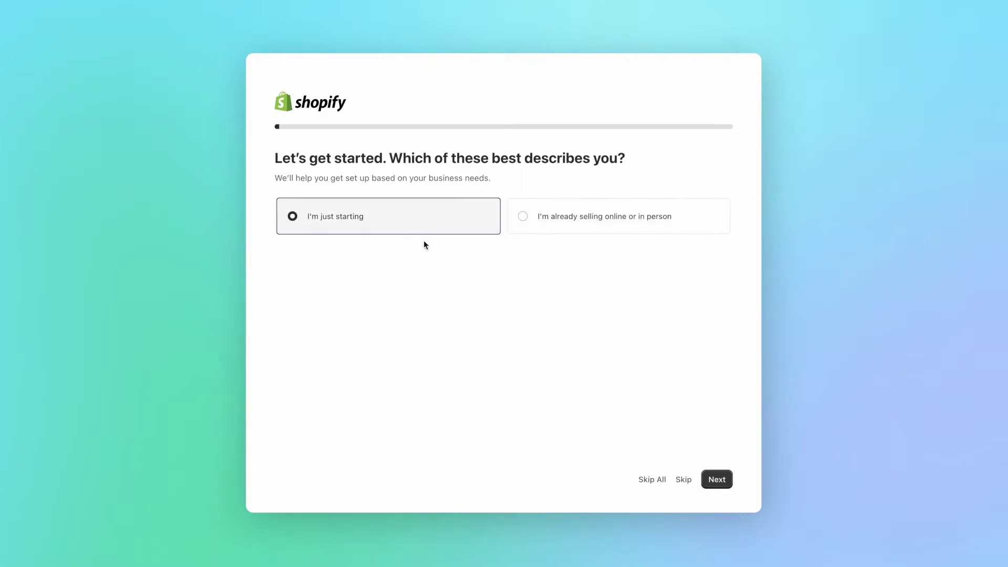
pyautogui.click(720, 480)
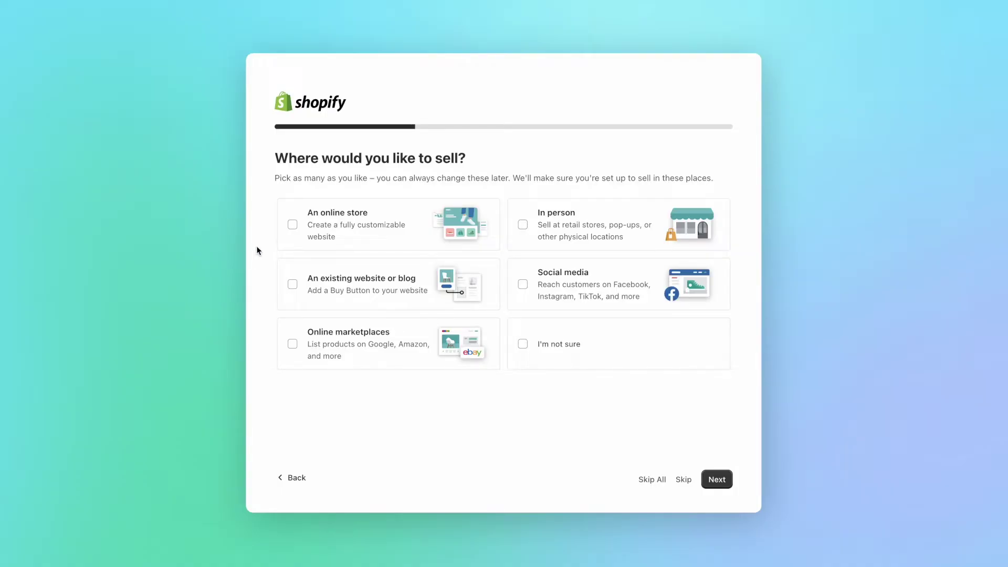
# Select online store, online marketplaces, in person and social media as sales channels.
pyautogui.click(335, 235)
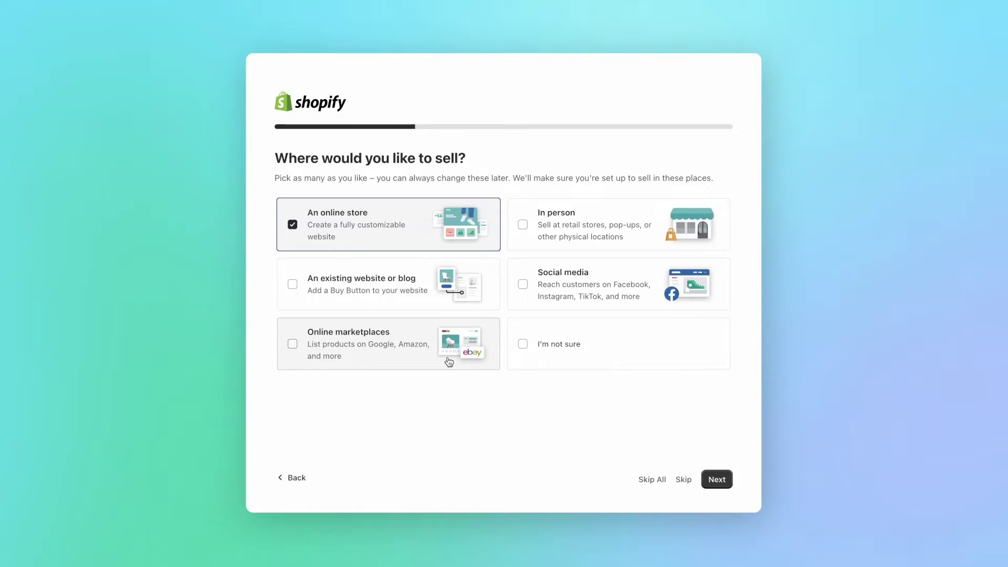
pyautogui.click(374, 362)
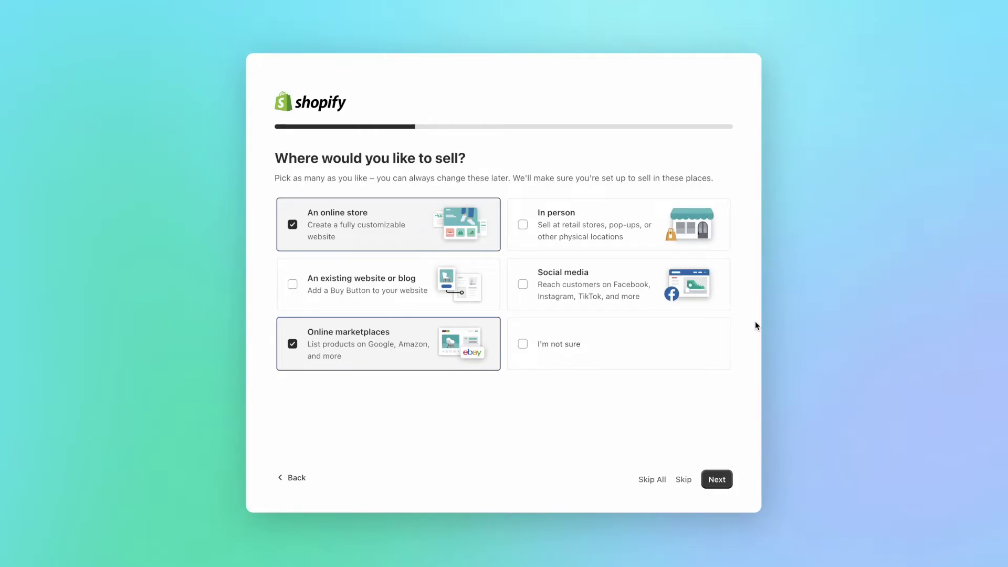
pyautogui.click(641, 240)
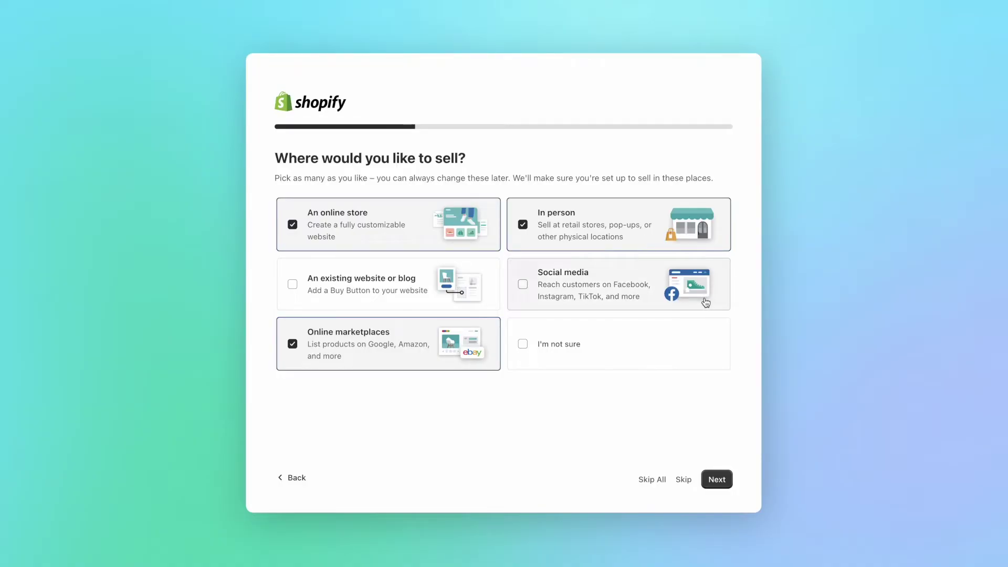
pyautogui.click(652, 299)
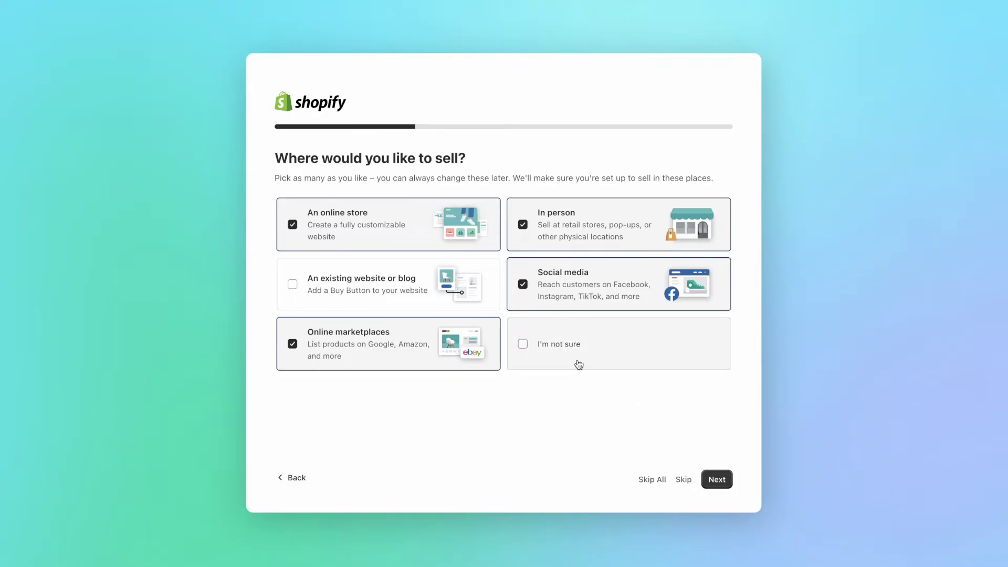
pyautogui.click(717, 480)
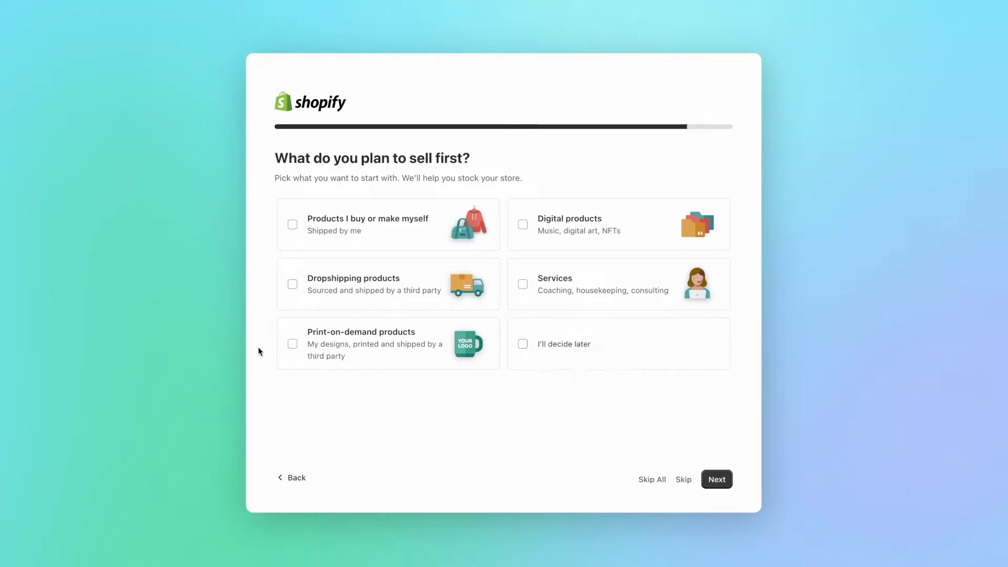
# Choose Print-on-demand and Dropshipping products as what to sell first, and continue.
pyautogui.click(303, 353)
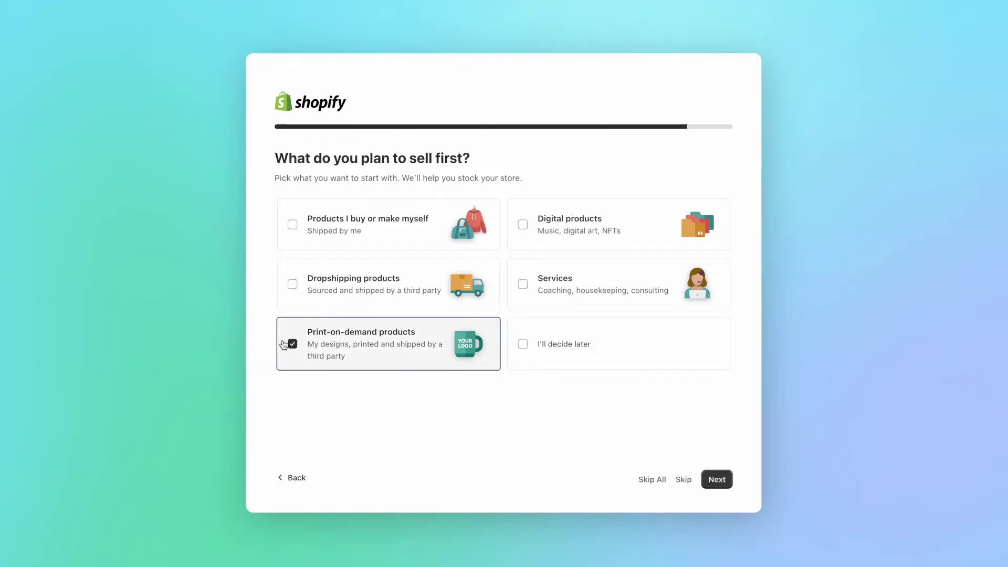
pyautogui.click(296, 286)
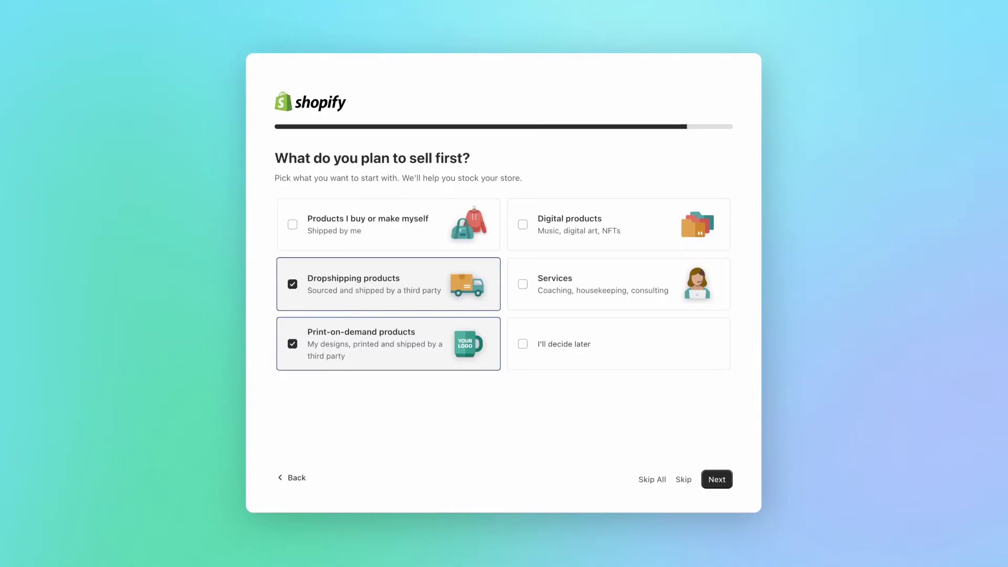
pyautogui.click(720, 479)
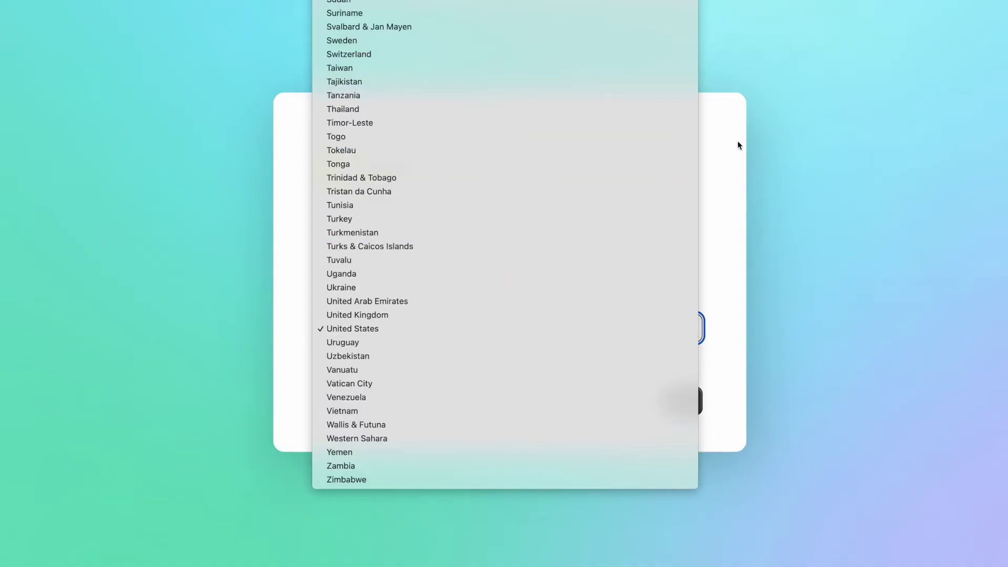
# Set the business country/region to Germany and submit the location step.
pyautogui.click(735, 169)
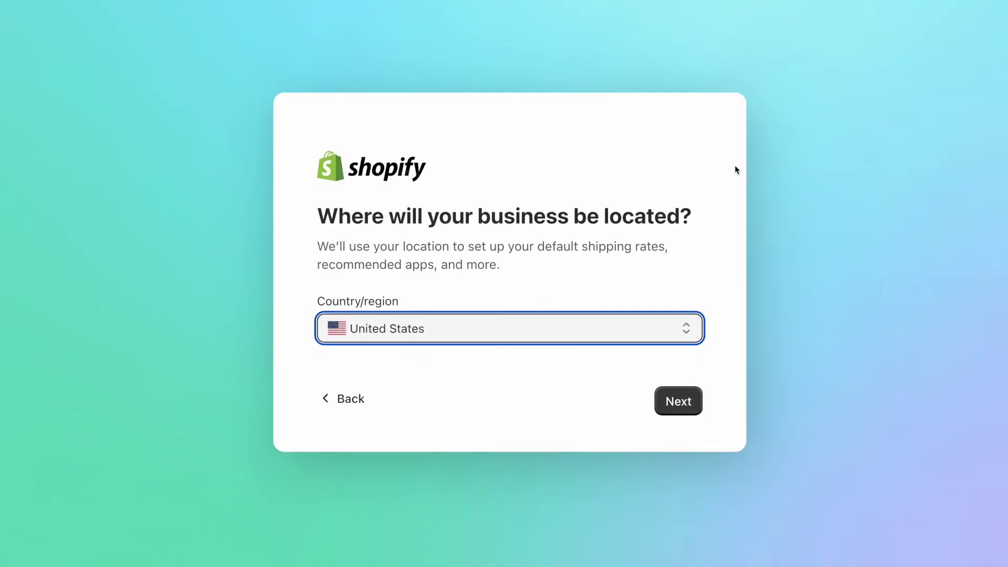
pyautogui.click(717, 307)
pyautogui.click(667, 330)
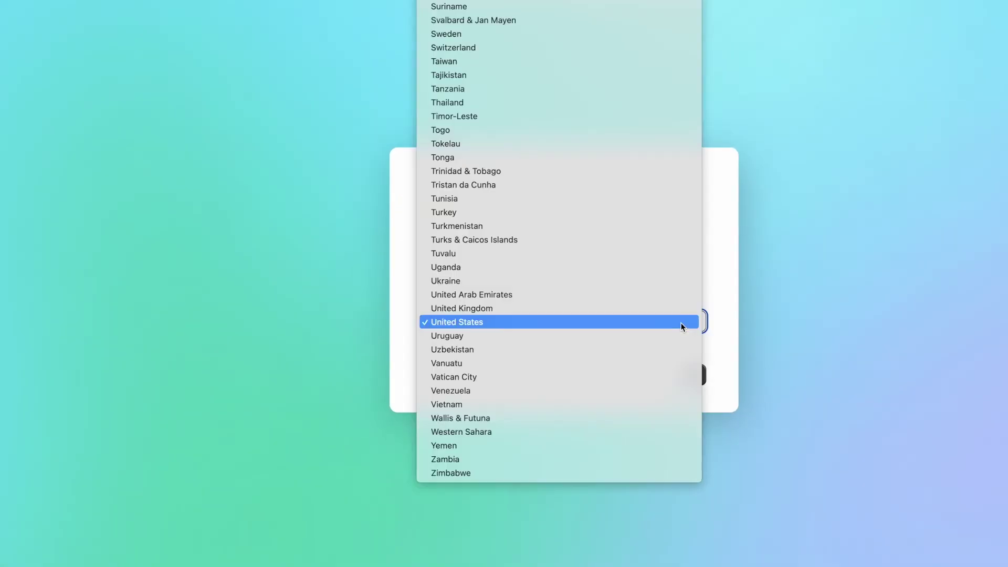
pyautogui.scroll(20, 681, 322)
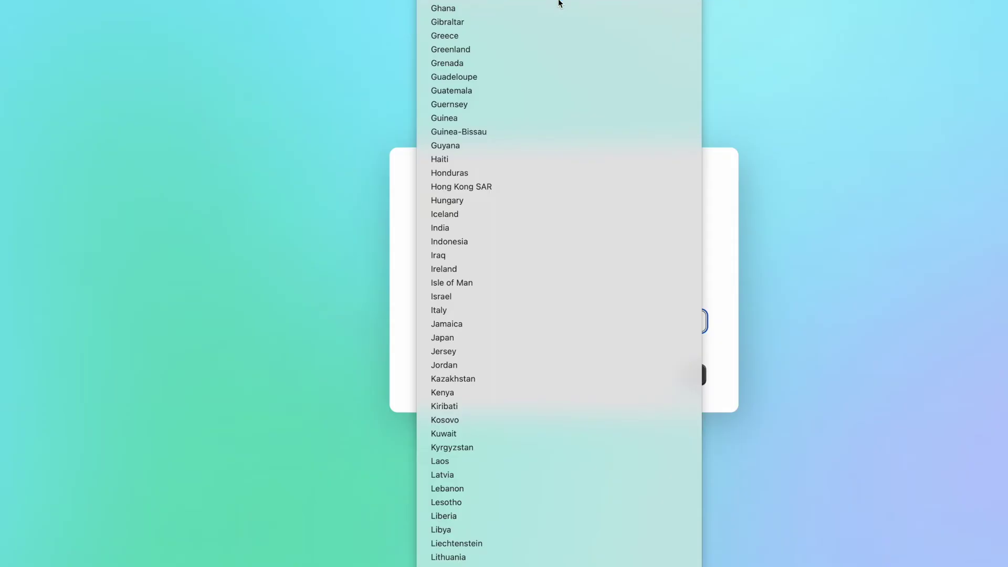
pyautogui.click(560, 7)
pyautogui.click(614, 371)
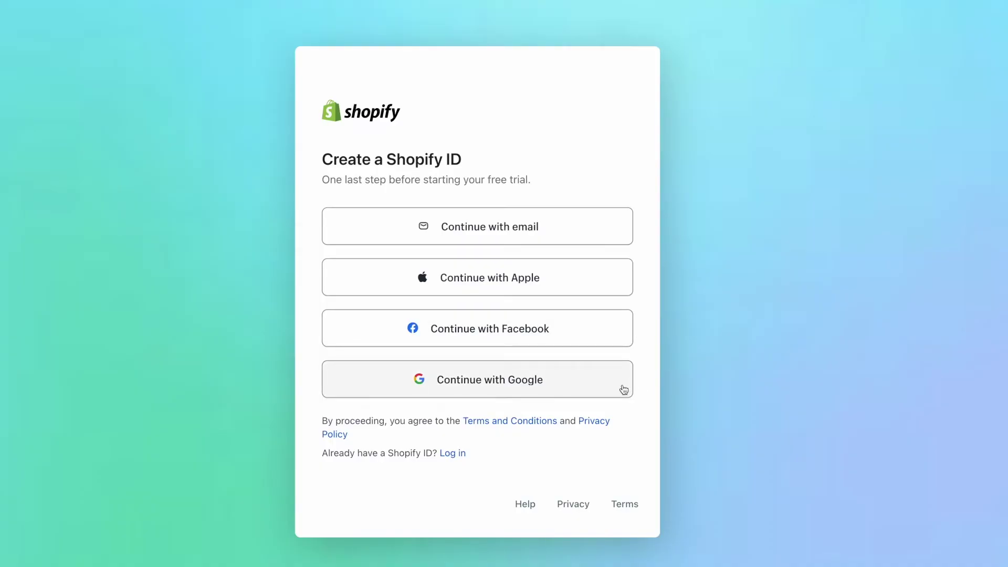
# Sign up with email, enter a strong account password, and create the Shopify ID.
pyautogui.click(618, 225)
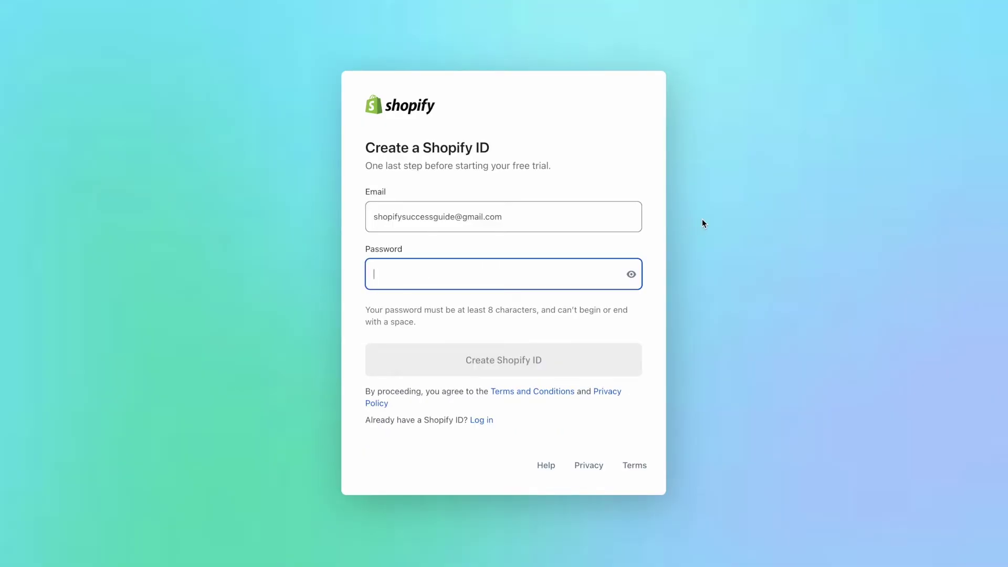
pyautogui.write('•••••••••••••••••••••')
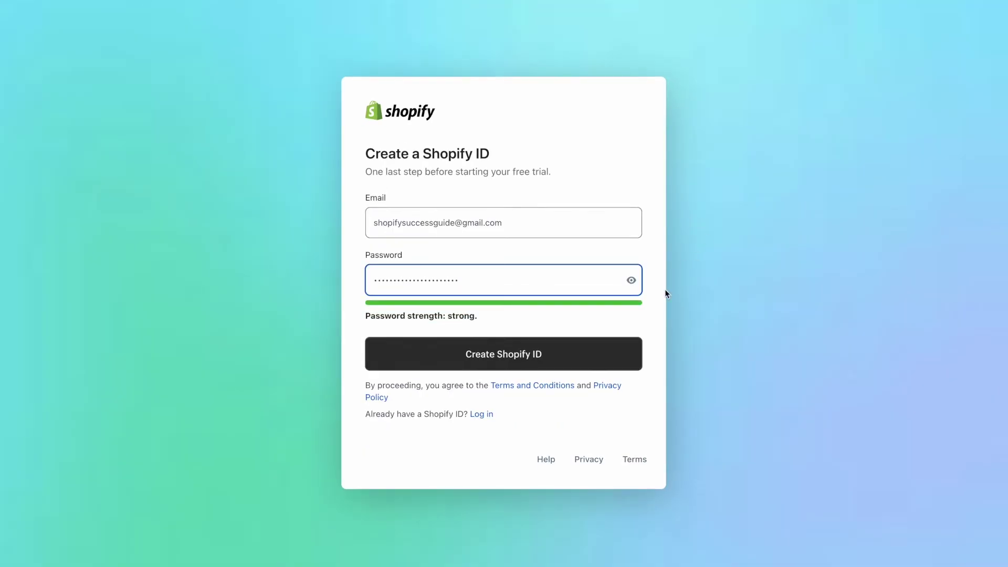
pyautogui.click(610, 354)
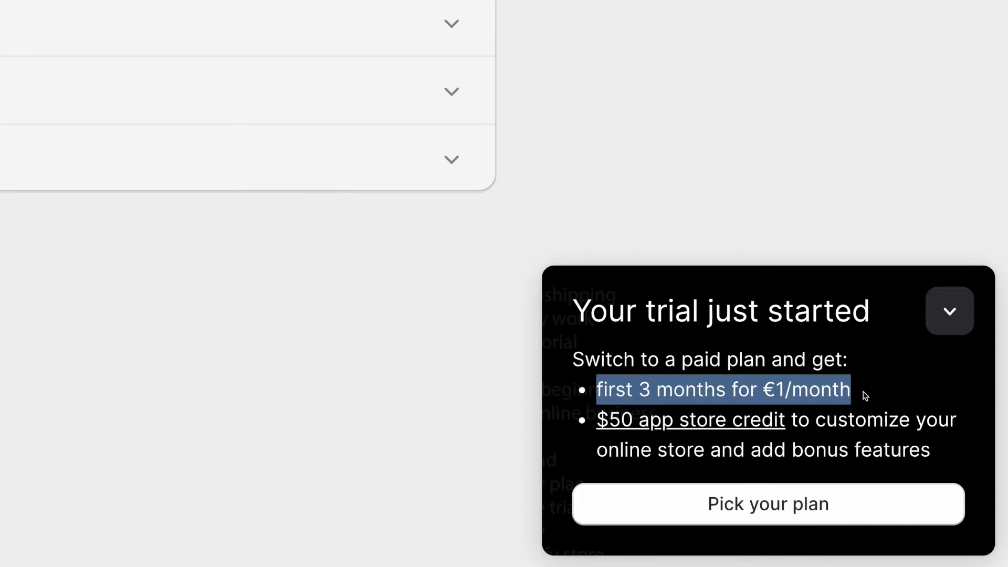
# Clear the text selection on the €1/month trial offer notice.
pyautogui.click(910, 391)
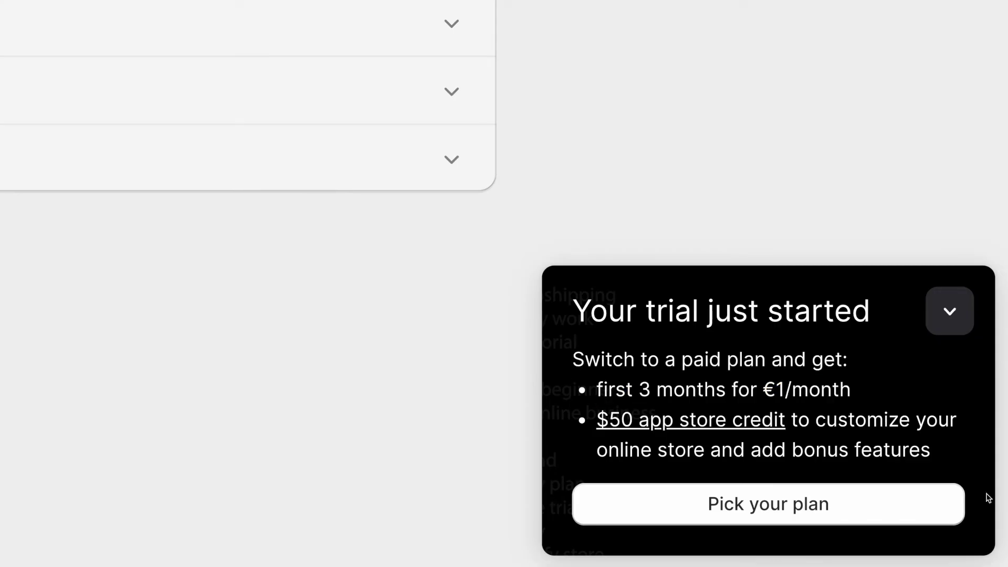
# Open the Select a plan page and scroll through the available plans.
pyautogui.click(819, 513)
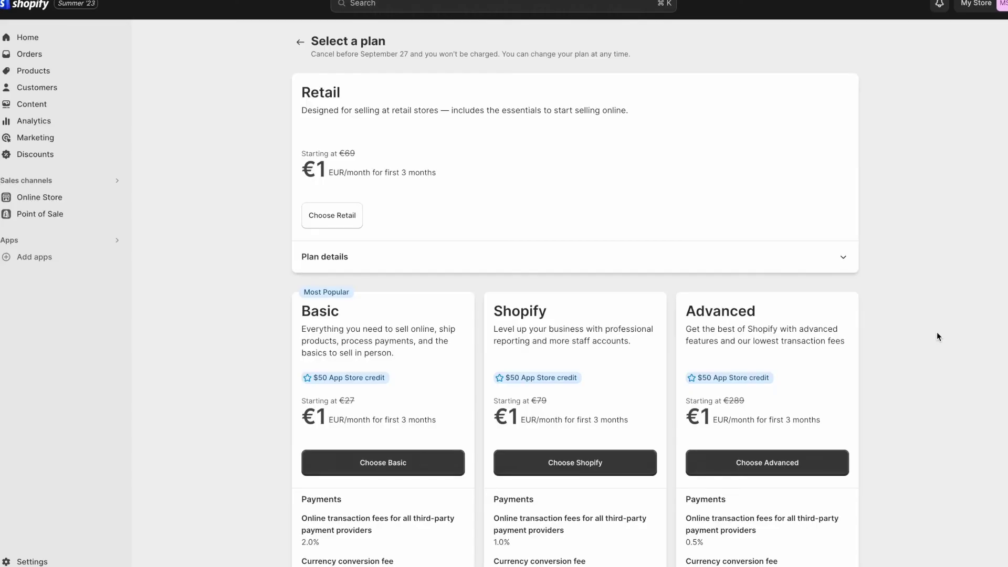
pyautogui.scroll(-1, 937, 336)
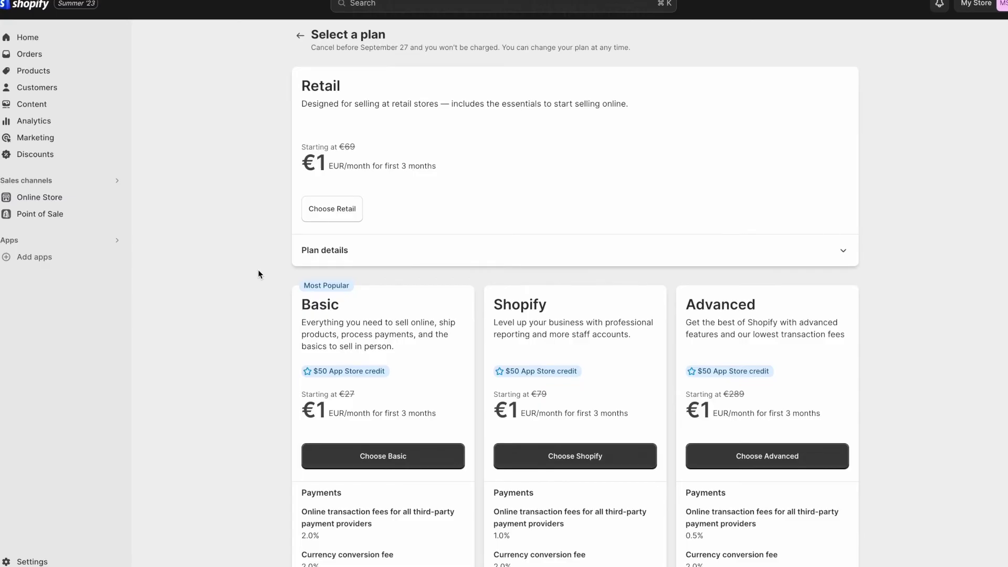
pyautogui.scroll(-2, 258, 271)
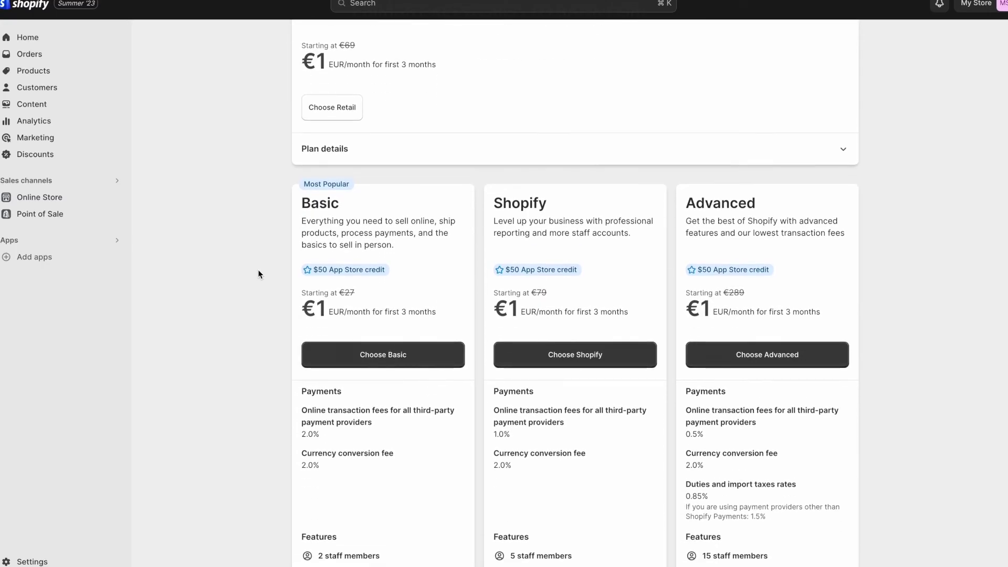
pyautogui.scroll(-3, 258, 270)
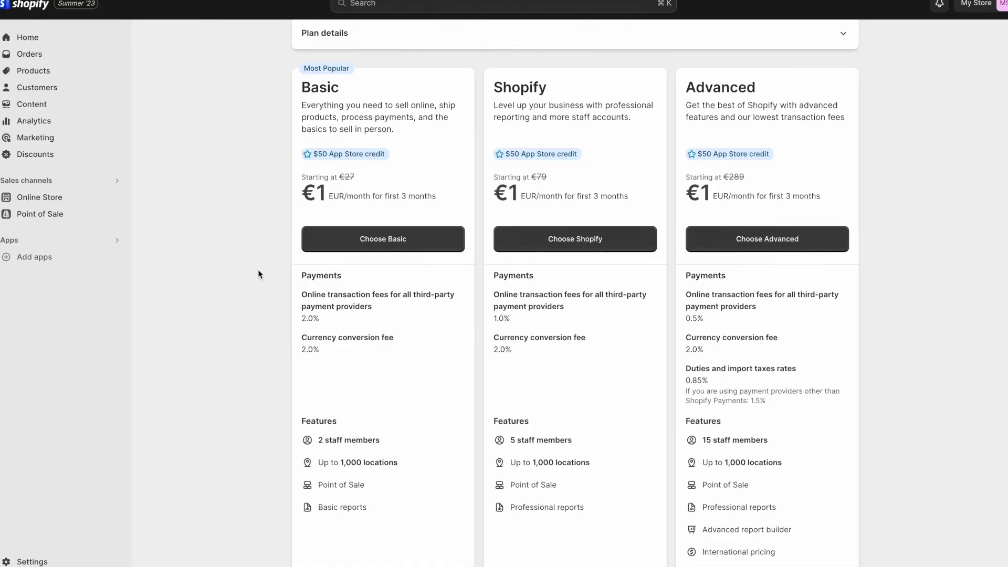
pyautogui.scroll(5, 259, 274)
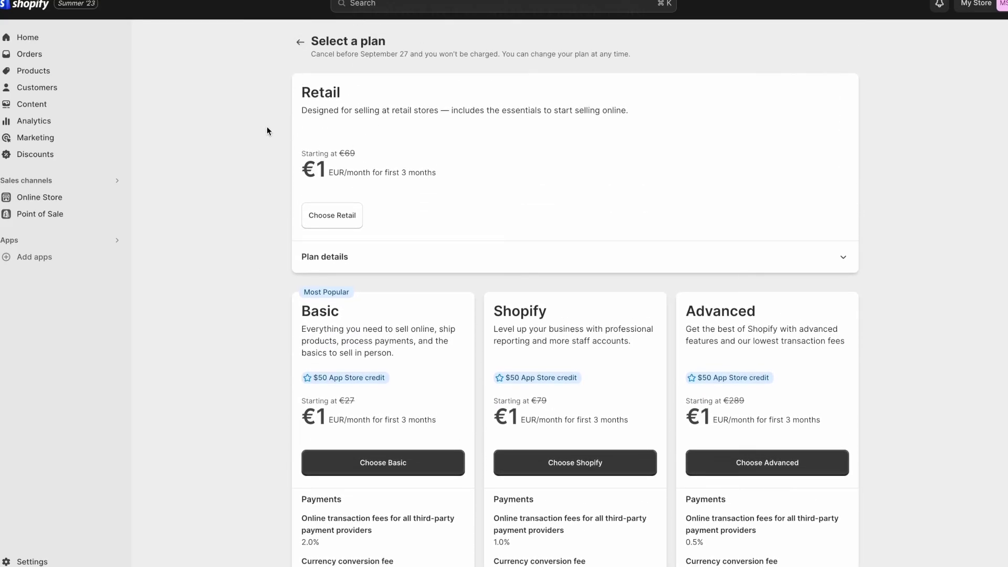
# Expand and collapse the Retail plan details, then choose the Basic plan.
pyautogui.click(434, 265)
pyautogui.scroll(-3, 637, 266)
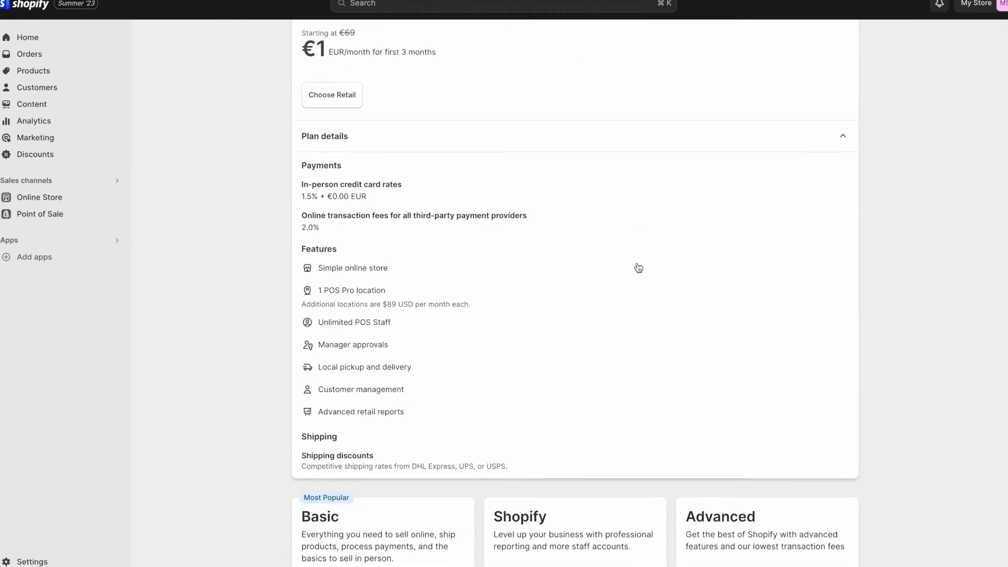
pyautogui.scroll(3, 637, 266)
pyautogui.click(756, 229)
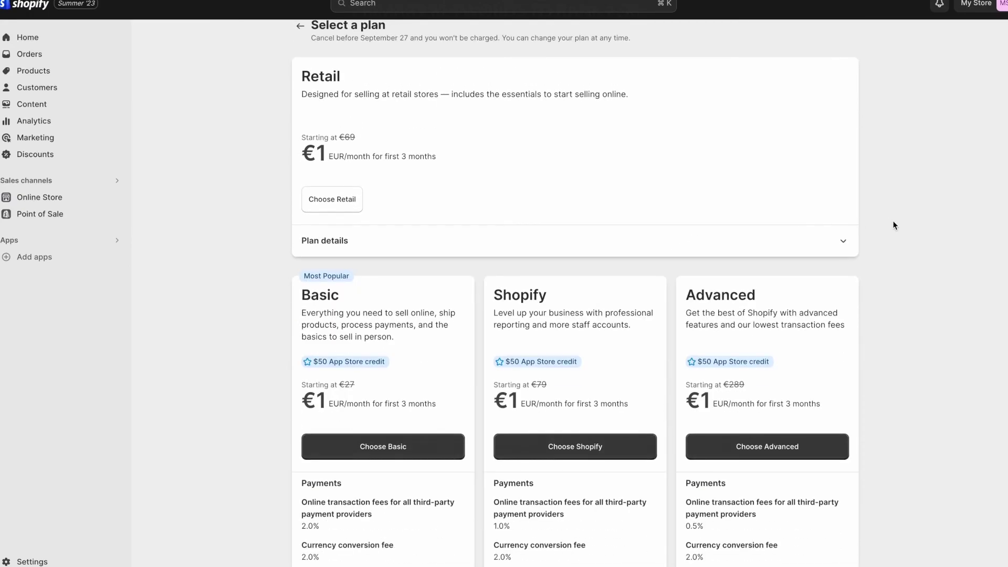
pyautogui.scroll(-3, 896, 226)
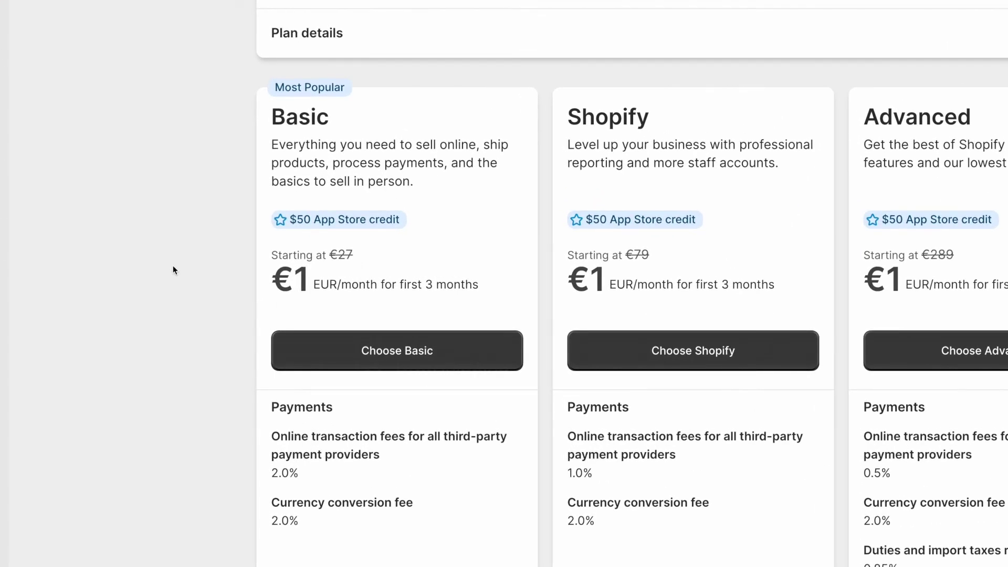
pyautogui.scroll(-1, 139, 291)
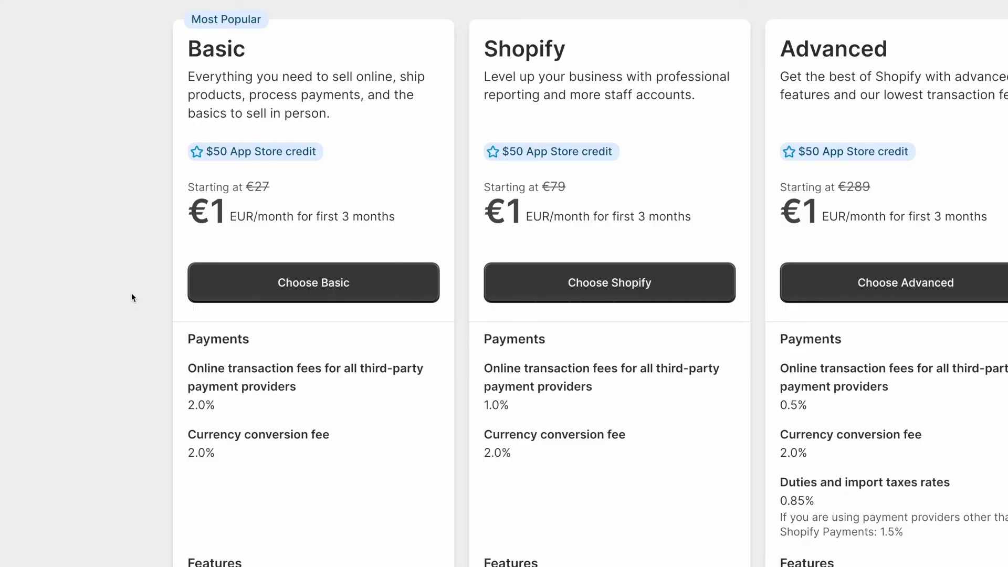
pyautogui.click(270, 284)
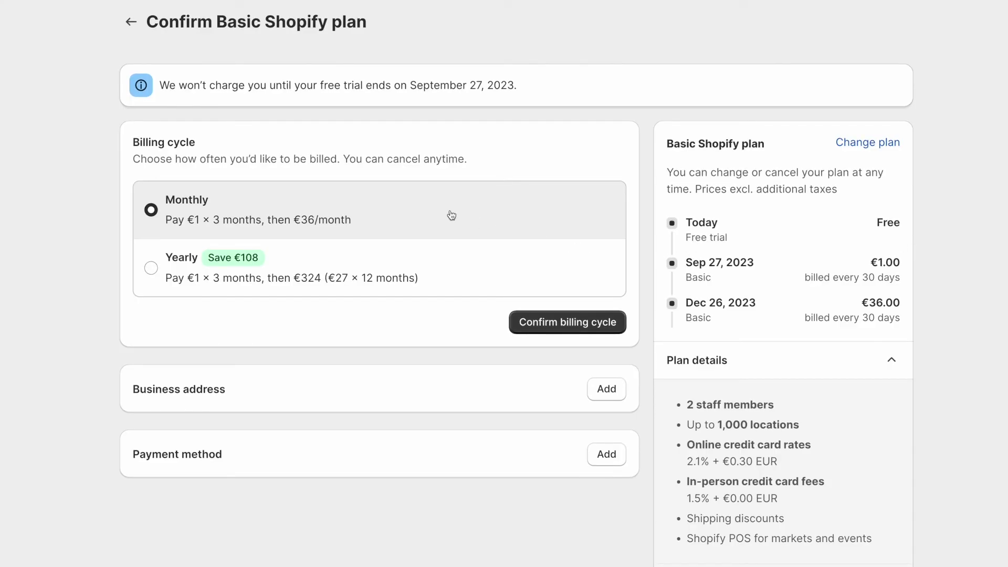
# Keep Monthly billing after previewing Yearly, start the business address, and review payment methods.
pyautogui.click(455, 270)
pyautogui.click(474, 215)
pyautogui.scroll(-2, 452, 390)
pyautogui.click(605, 268)
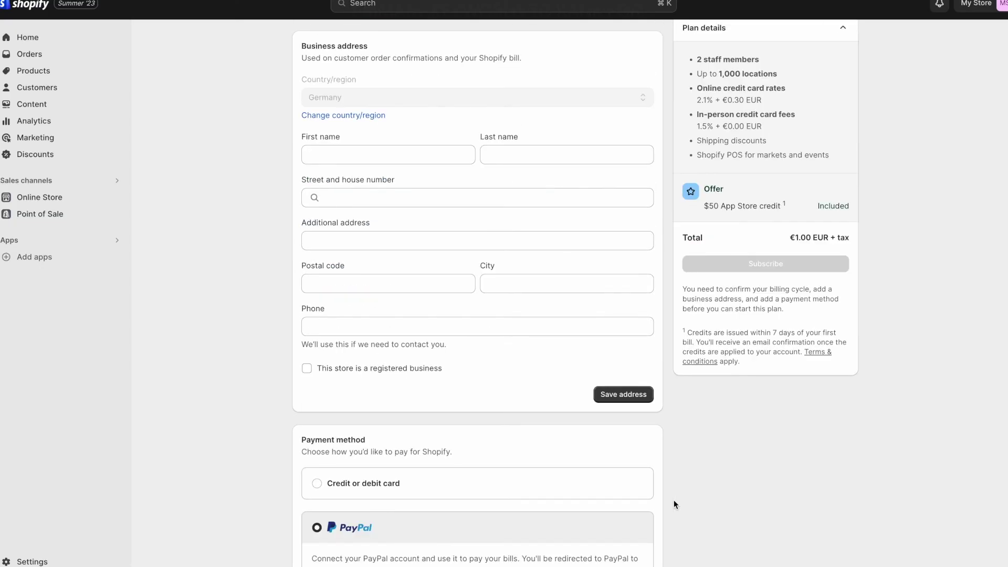
pyautogui.scroll(-1, 673, 500)
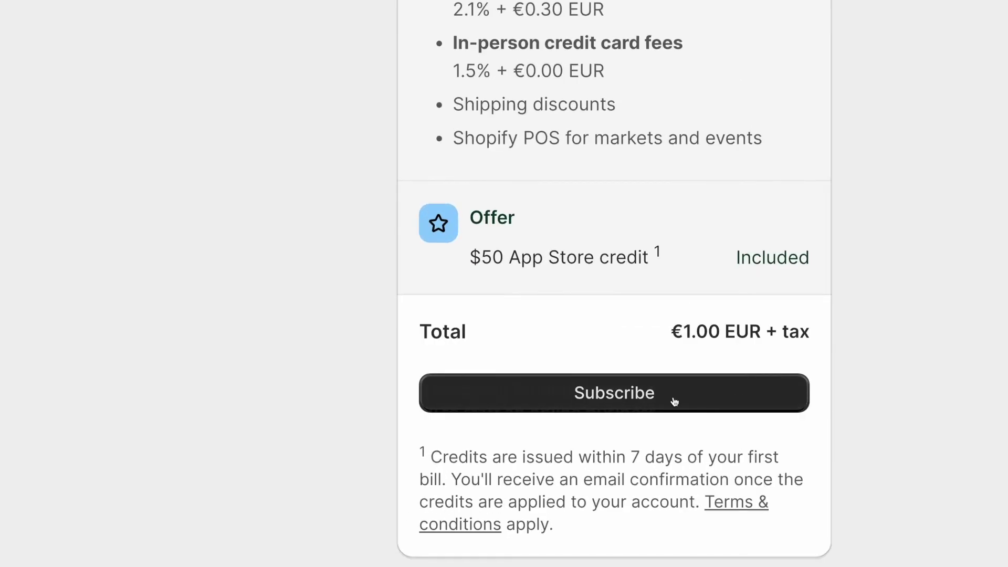
pyautogui.click(674, 400)
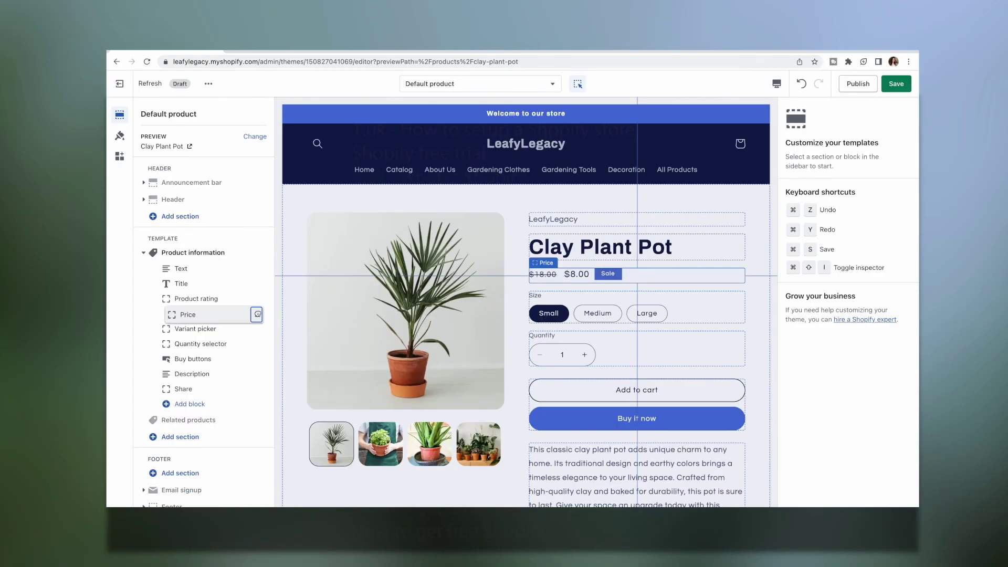
pyautogui.moveTo(252, 313); pyautogui.dragTo(252, 286)
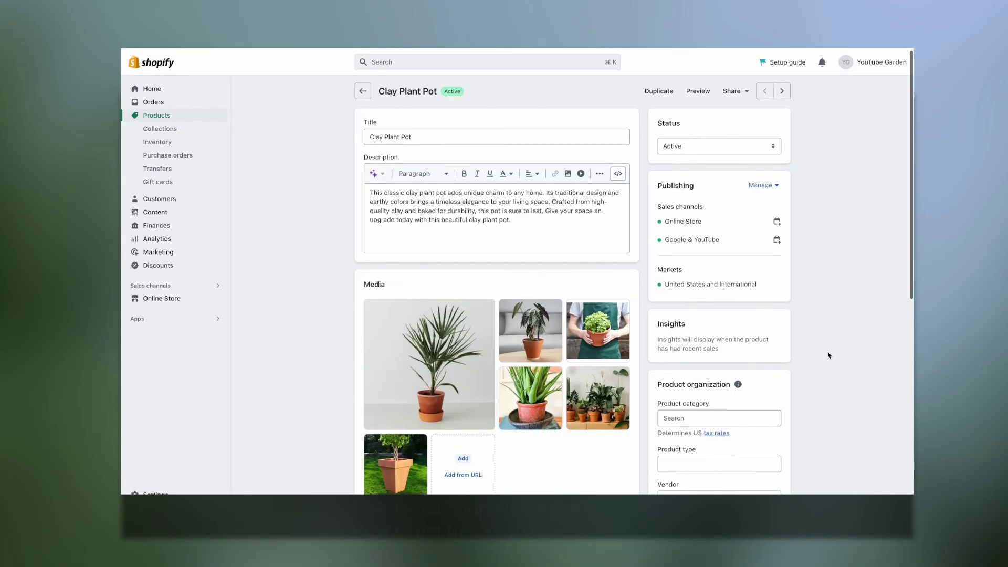
pyautogui.scroll(-5, 829, 355)
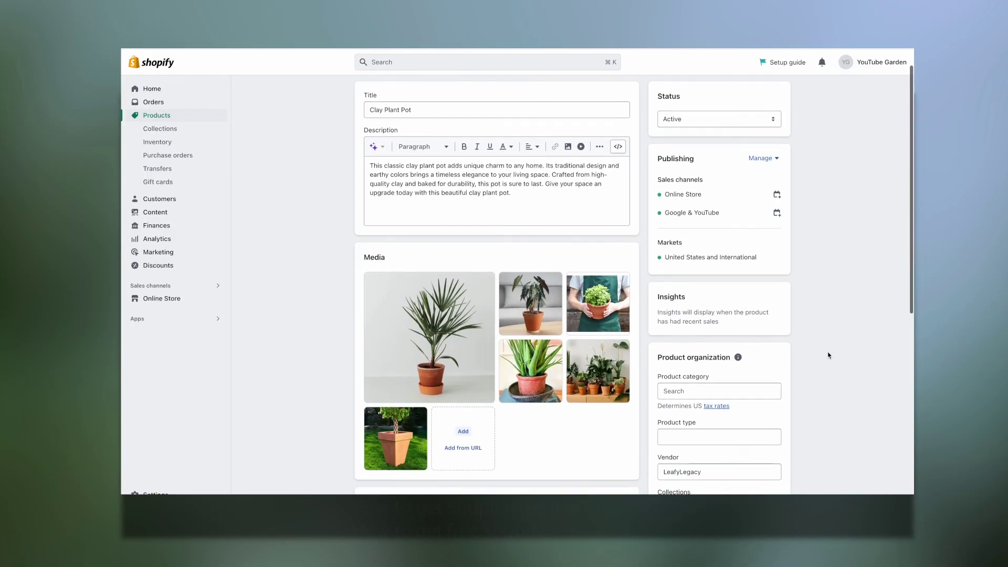